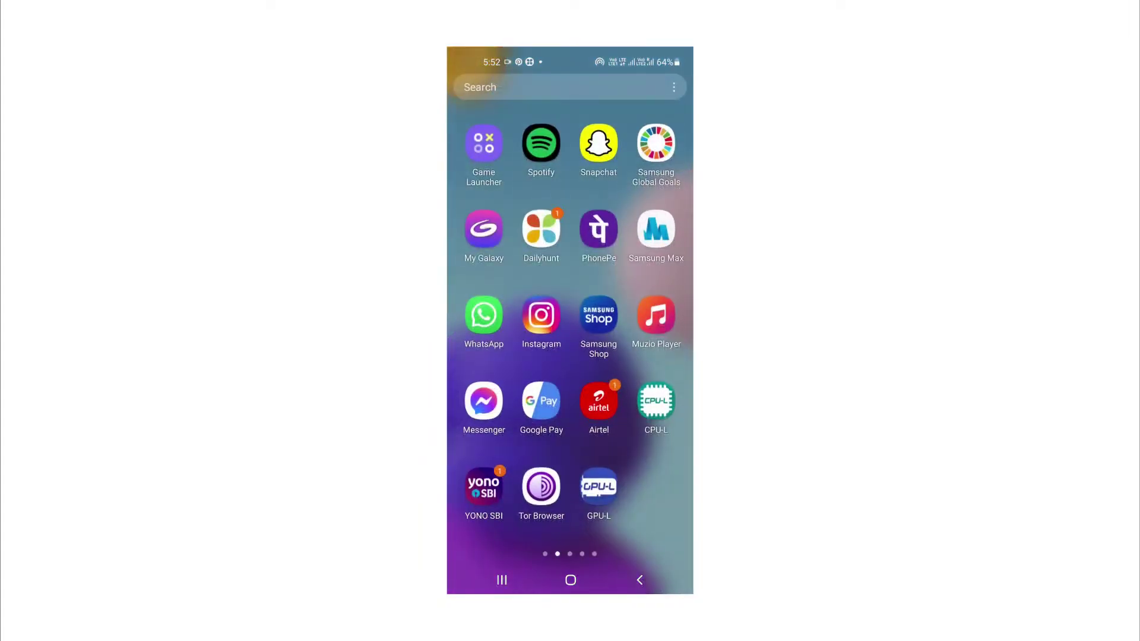
Launch Instagram from the Android app drawer to reach the artist's profile
{"action": "left_click", "coordinate": [541, 315]}
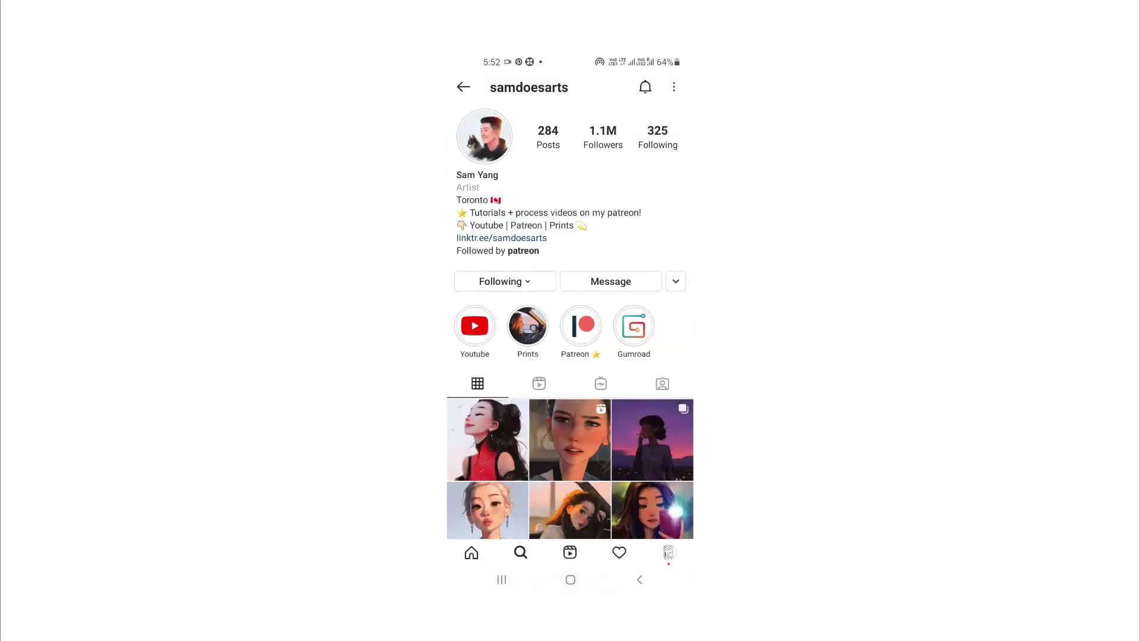
Open the artist's first post and scroll the feed to the car-on-road painting
{"action": "left_click", "coordinate": [487, 440]}
{"action": "scroll", "coordinate": [570, 297], "scroll_direction": "down", "scroll_amount": 5}
{"action": "scroll", "coordinate": [570, 297], "scroll_direction": "down", "scroll_amount": 5}
{"action": "scroll", "coordinate": [570, 297], "scroll_direction": "down", "scroll_amount": 5}
{"action": "scroll", "coordinate": [570, 297], "scroll_direction": "down", "scroll_amount": 5}
{"action": "scroll", "coordinate": [570, 297], "scroll_direction": "down", "scroll_amount": 5}
{"action": "scroll", "coordinate": [570, 297], "scroll_direction": "down", "scroll_amount": 5}
{"action": "scroll", "coordinate": [569, 297], "scroll_direction": "down", "scroll_amount": 2}
{"action": "scroll", "coordinate": [570, 296], "scroll_direction": "down", "scroll_amount": 5}
{"action": "scroll", "coordinate": [570, 297], "scroll_direction": "up", "scroll_amount": 2}
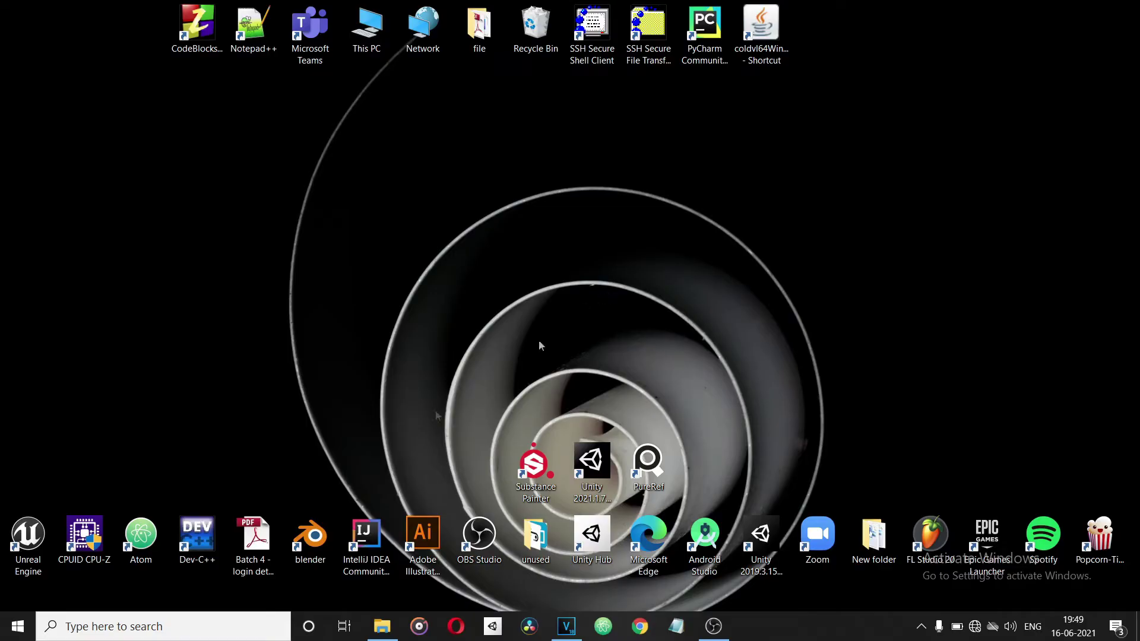
Launch Blender from its desktop shortcut
{"action": "double_click", "coordinate": [305, 538]}
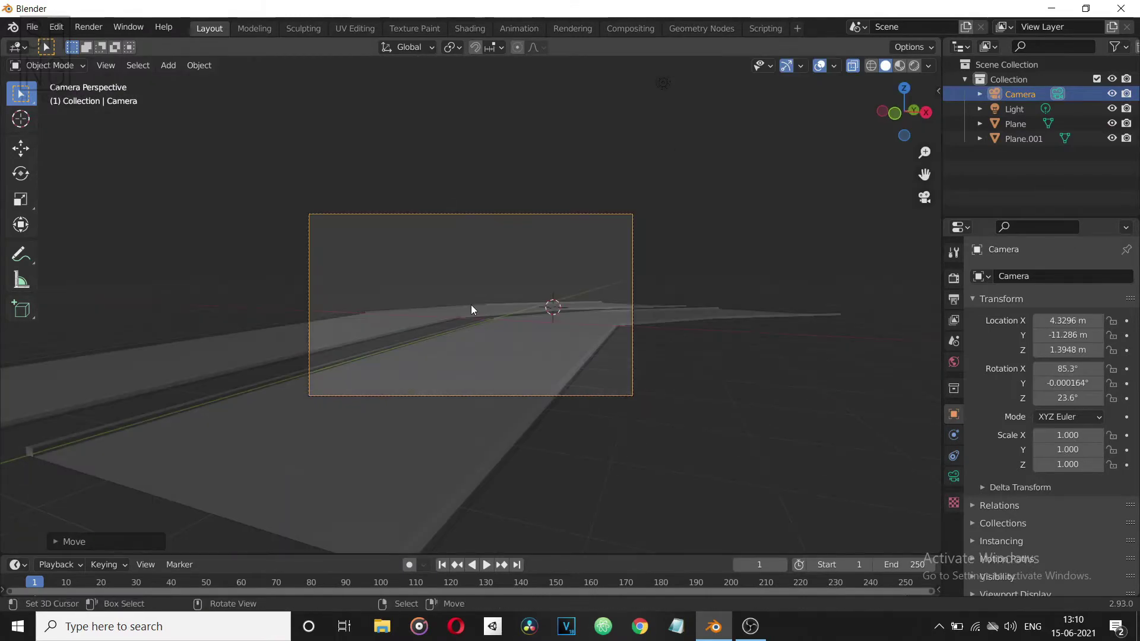
Zoom the viewport and finish fly navigation through the road scene
{"action": "scroll", "coordinate": [472, 305], "scroll_direction": "down", "scroll_amount": 4}
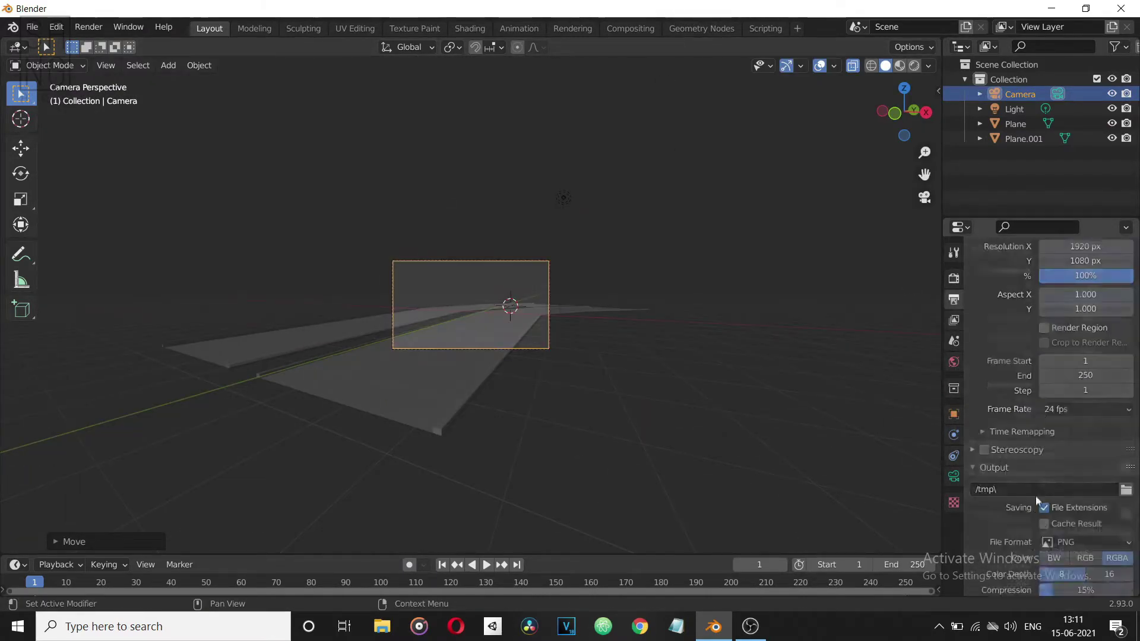
{"action": "left_click", "coordinate": [766, 364]}
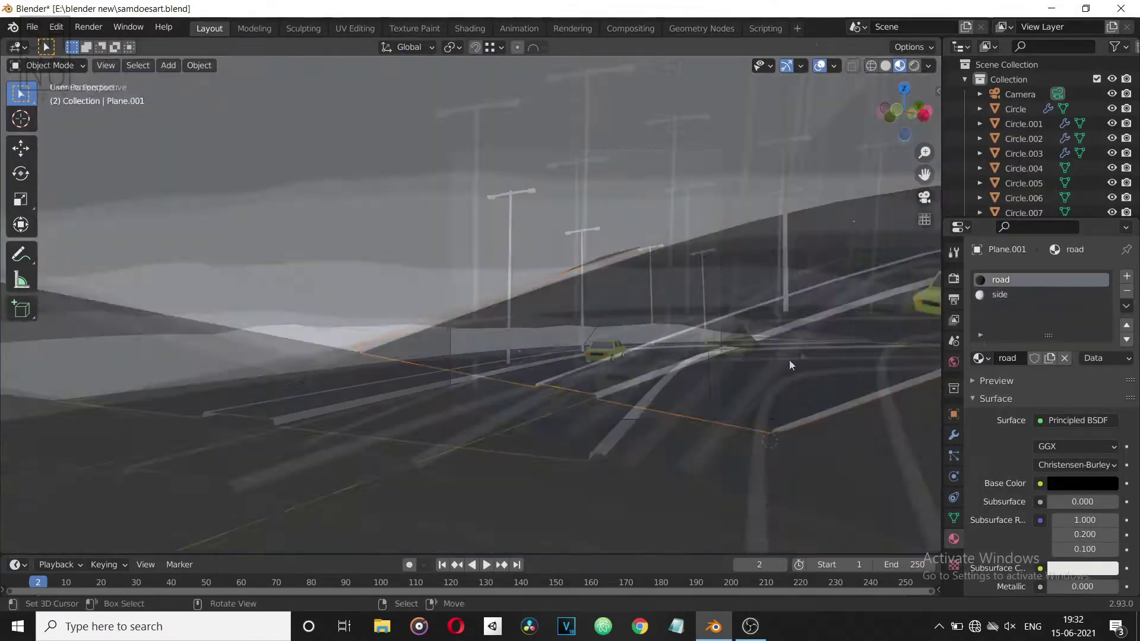
View the road from top view and add a new material slot to it
{"action": "key", "text": "KP_7"}
{"action": "left_click", "coordinate": [1126, 276]}
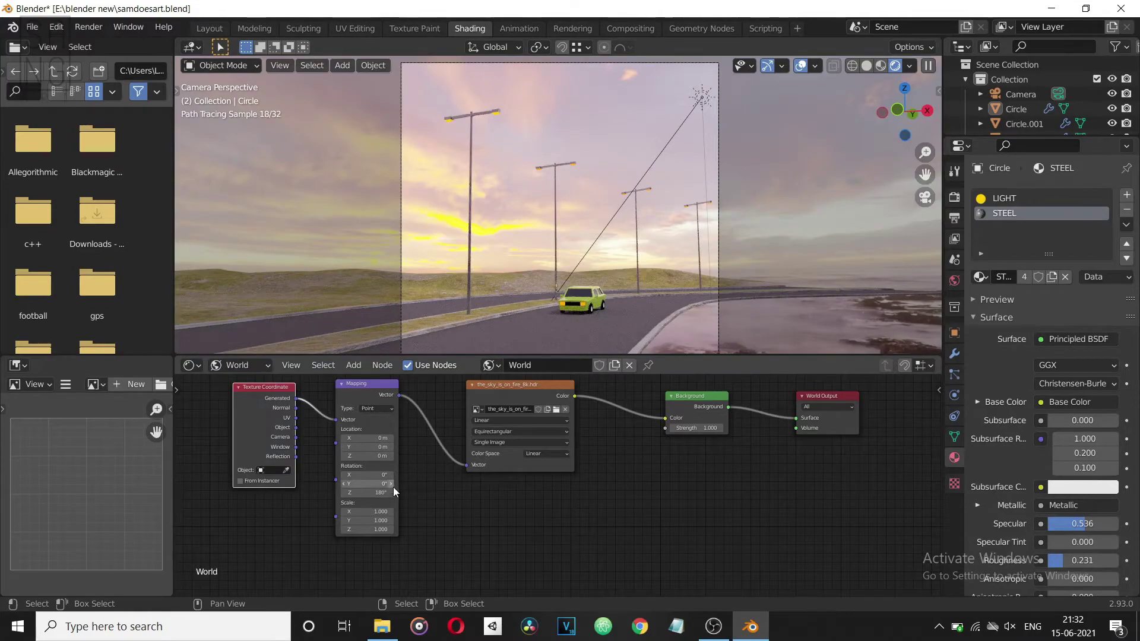
Set the sky Mapping node's Z rotation to 200°
{"action": "scroll", "coordinate": [699, 256], "scroll_direction": "down", "scroll_amount": 2}
{"action": "double_click", "coordinate": [381, 493]}
{"action": "type", "text": "200d"}
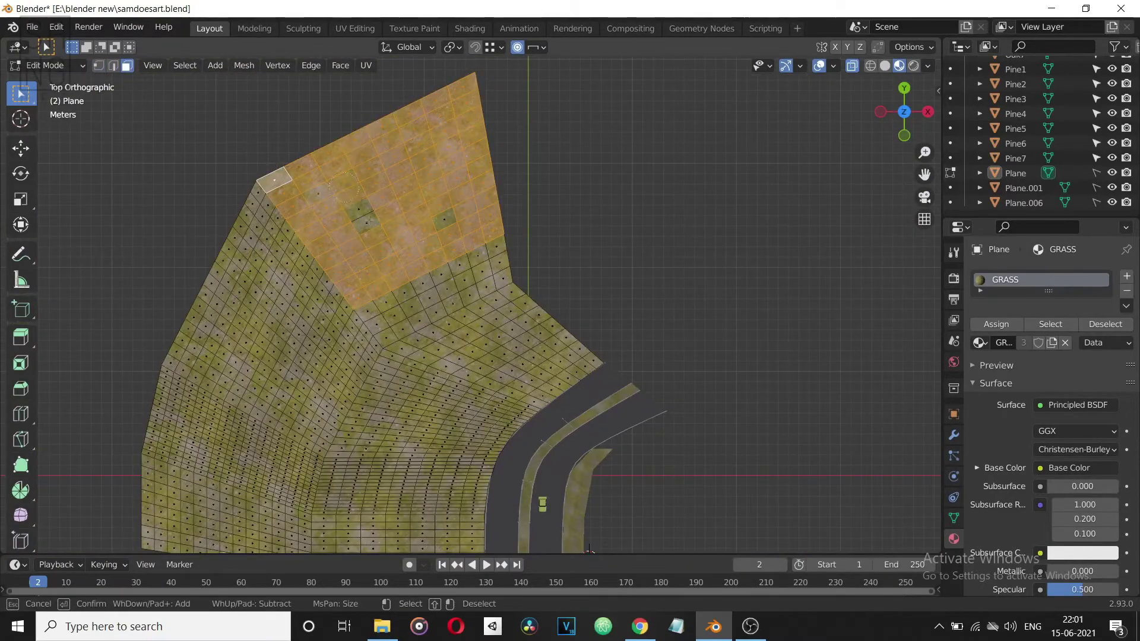
Orbit the view around the grassy terrain plane
{"action": "middle_click_drag", "start_coordinate": [344, 189], "coordinate": [593, 289]}
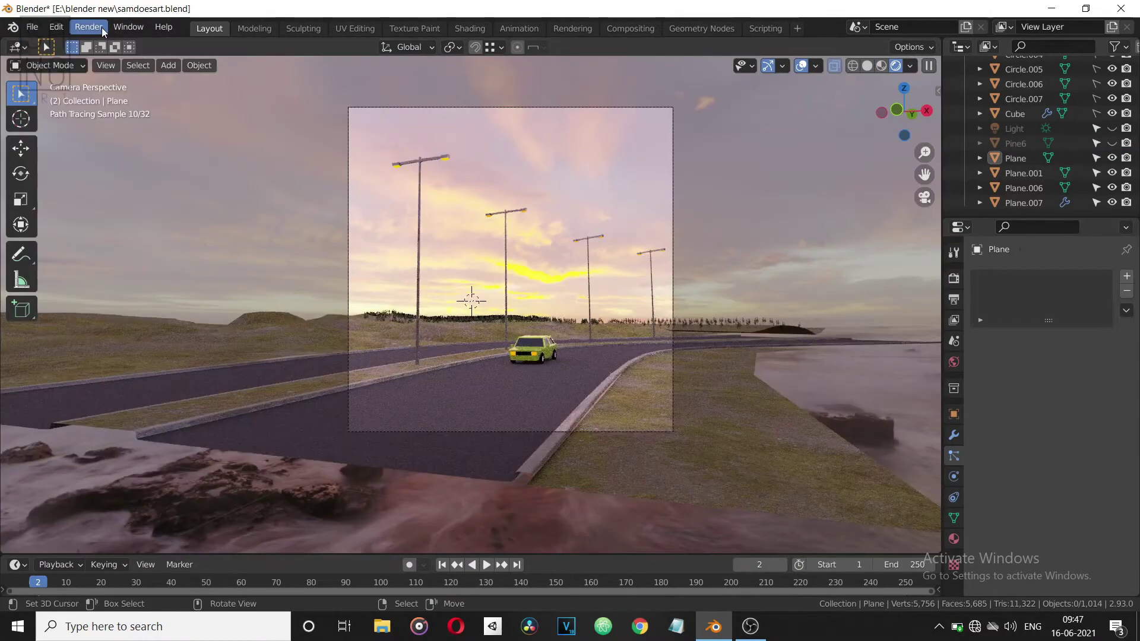
Render the current frame with F12
{"action": "key", "text": "F12"}
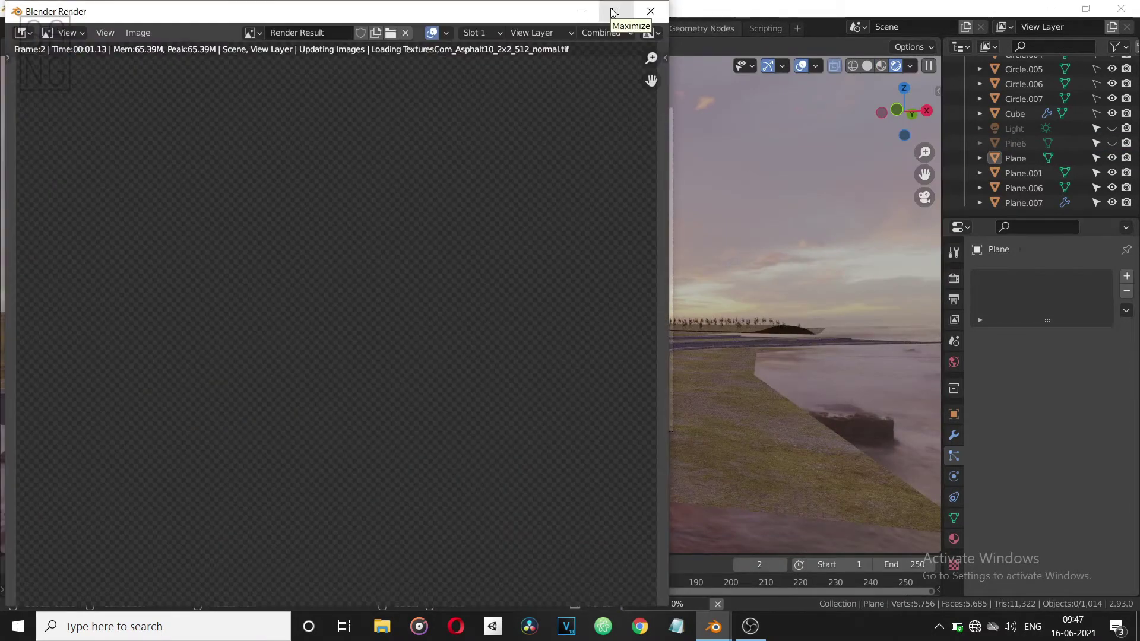